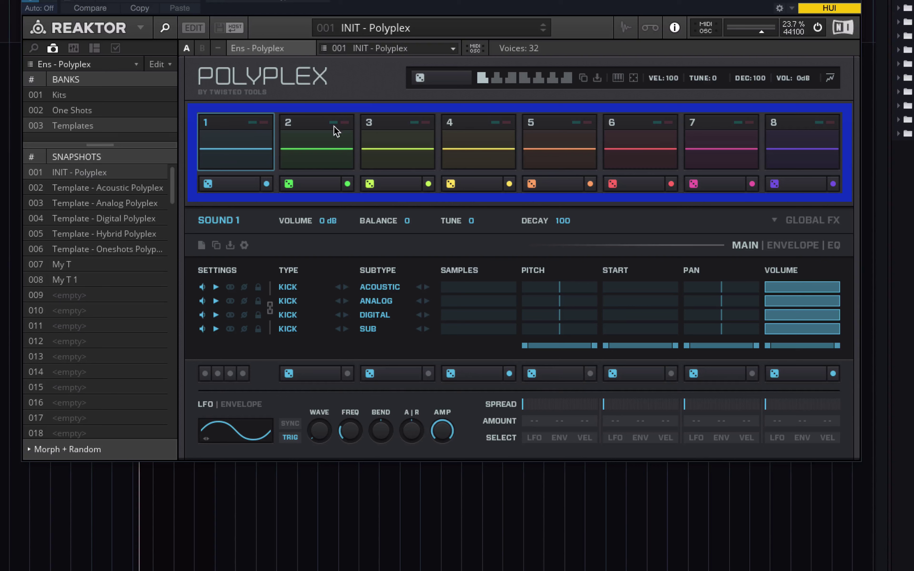
Audition pads 1 to 4 of the initial kit, finishing on pad 1
left_click(250, 145)
left_click(323, 144)
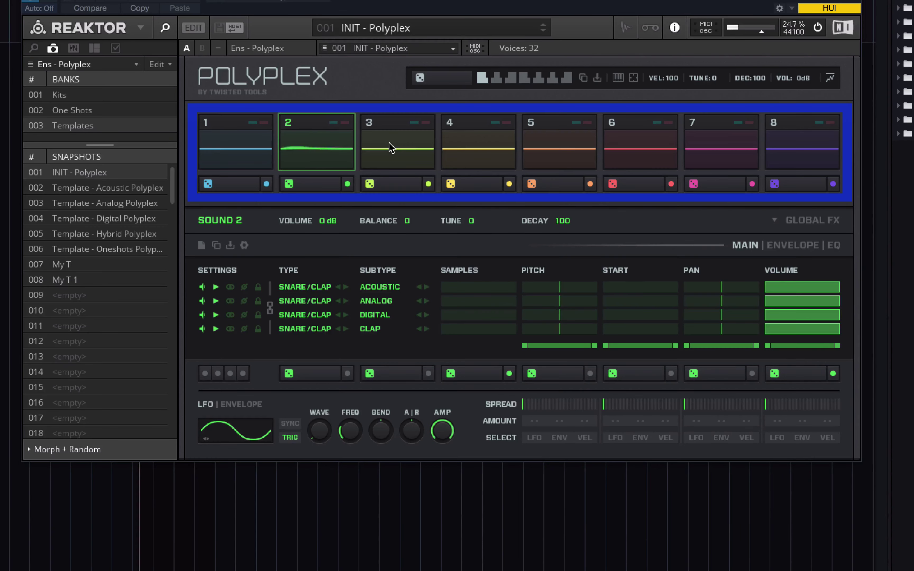
left_click(396, 142)
left_click(472, 134)
left_click(234, 144)
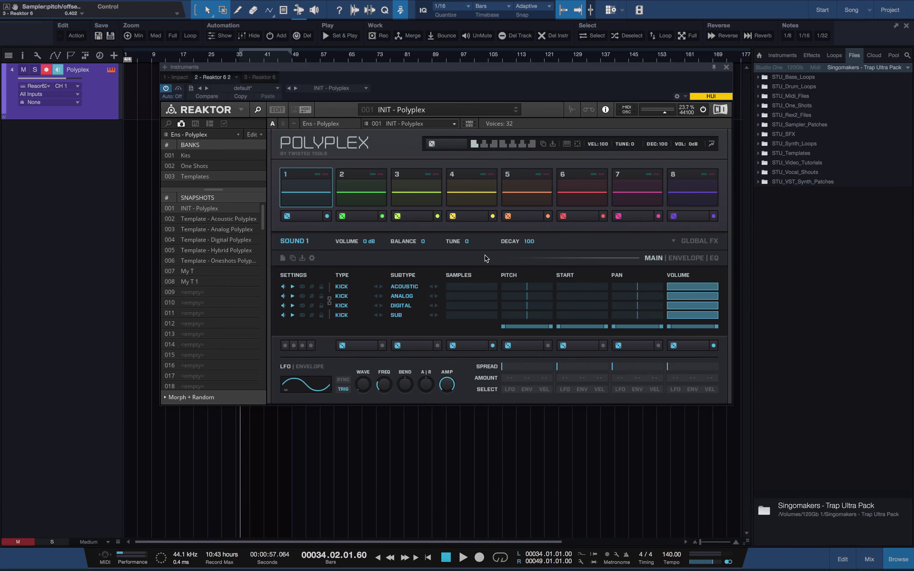
Open the sample map editor on the User map and add all impact samples from STU_SFX/STU_Impacts_FX
left_click(573, 110)
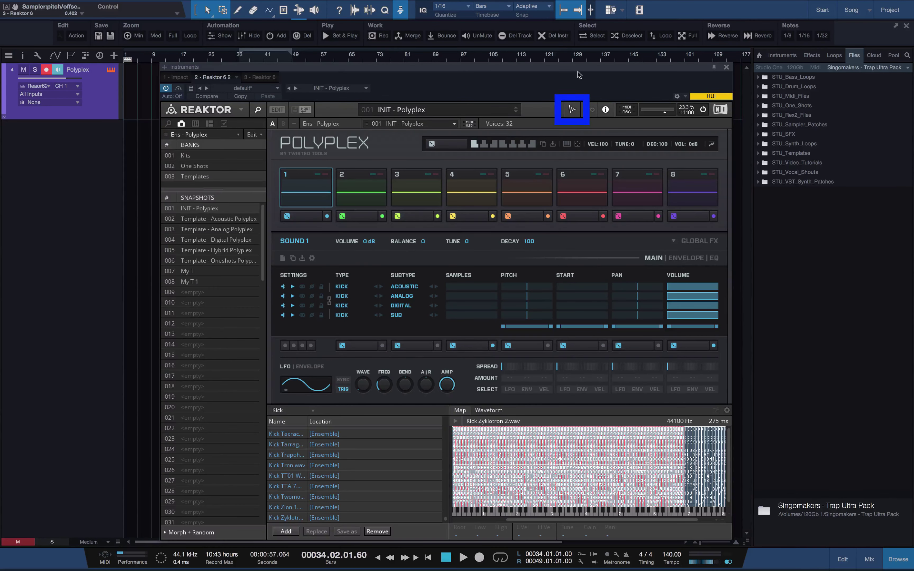
left_click_drag(578, 72, 568, 26)
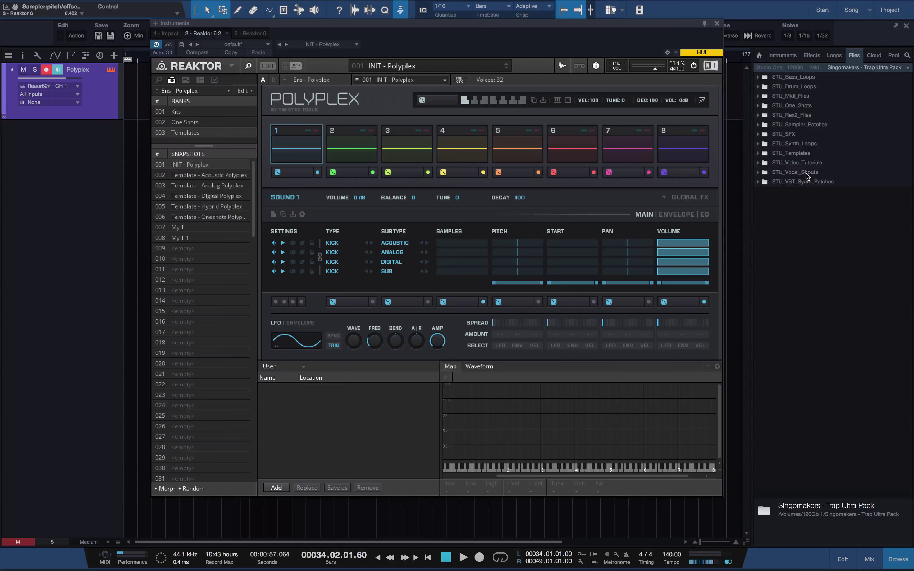
left_click(758, 134)
left_click(763, 144)
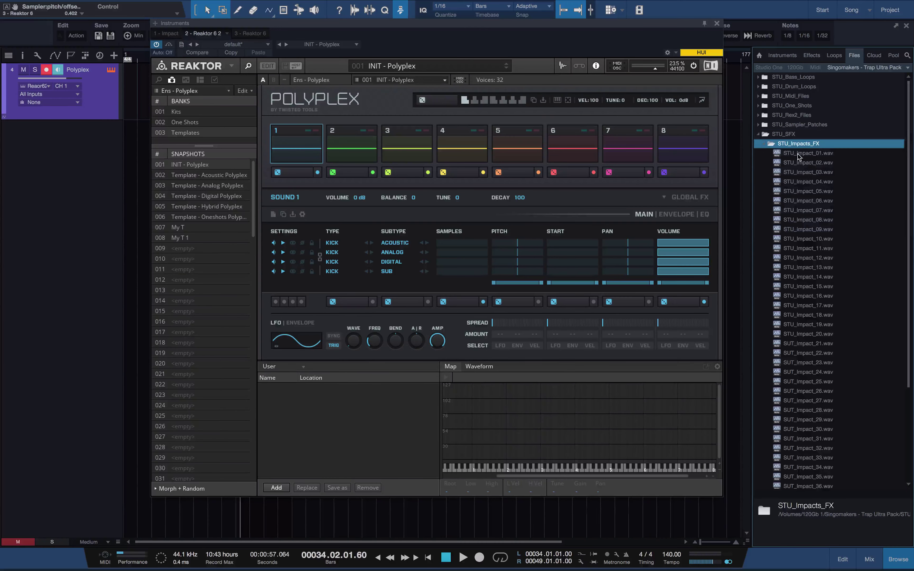
left_click(800, 156)
scroll(822, 388, "down", 5)
left_click(822, 398, "shift")
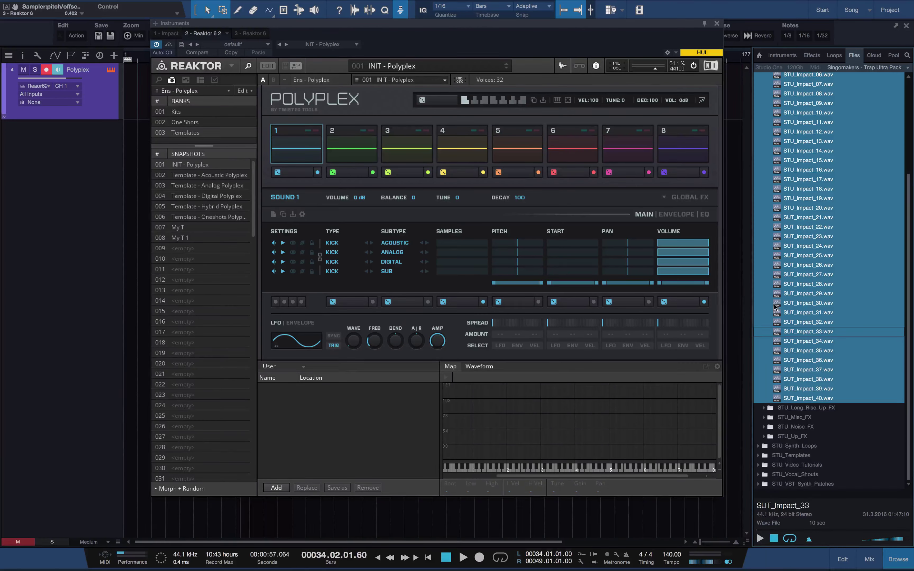
left_click_drag(824, 236, 455, 410)
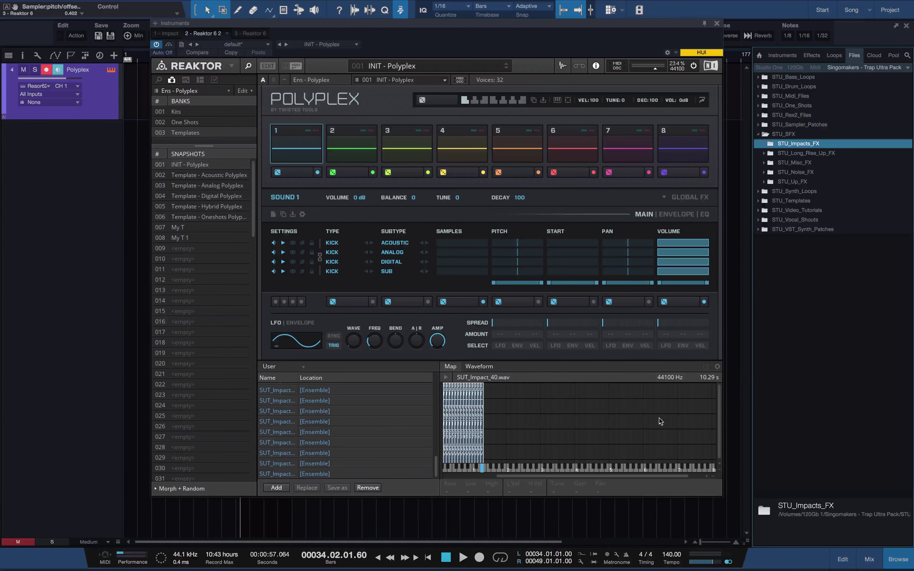
Add samples STU_Noise_01 to STU_Noise_20 from the STU_Noise_FX folder to the User map, following the impacts
left_click(763, 172)
left_click(801, 182)
left_click(803, 362, "shift")
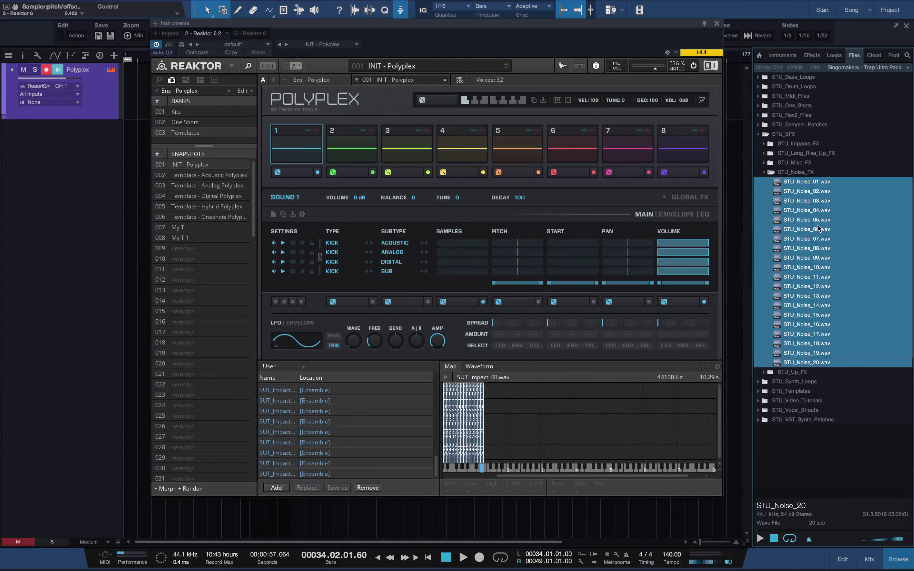
left_click(800, 182)
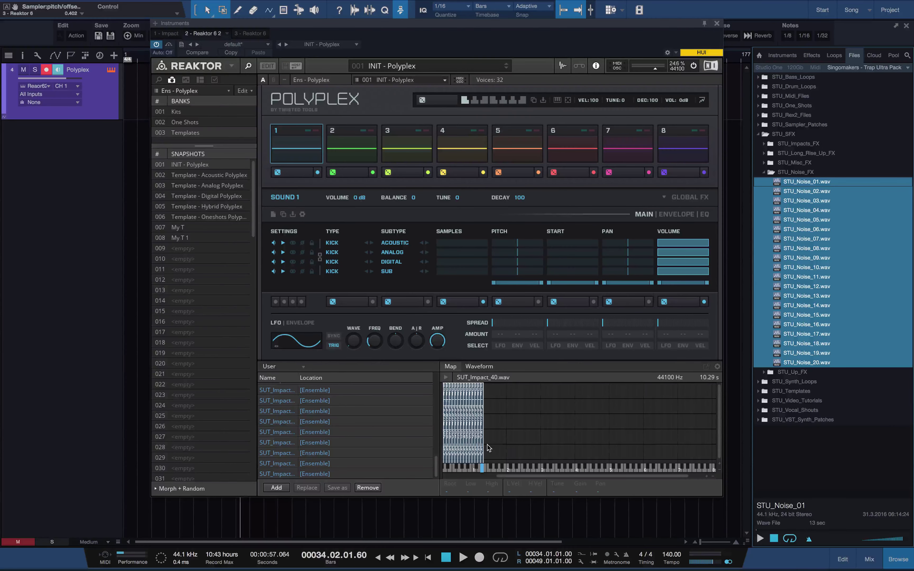
left_click_drag(486, 445, 485, 457)
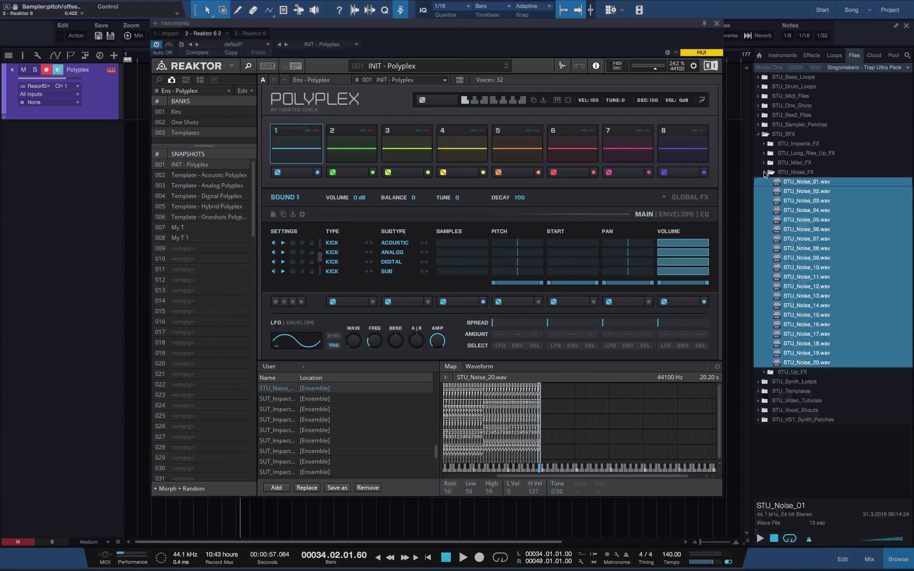
Add all samples of the STU_Vocal_Shouts folder to the User map, following the noise samples
left_click(759, 133)
left_click(758, 172)
left_click(809, 458, "shift")
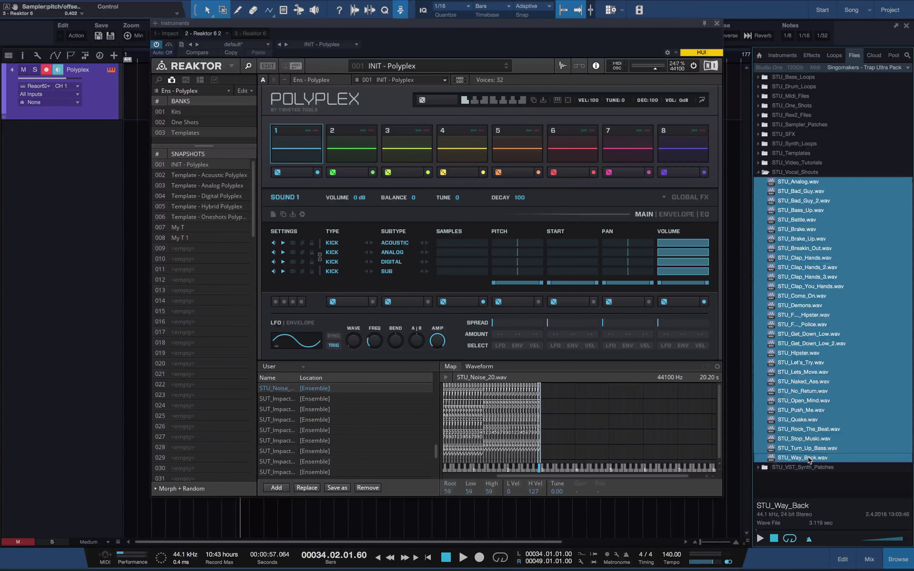
left_click_drag(796, 183, 543, 459)
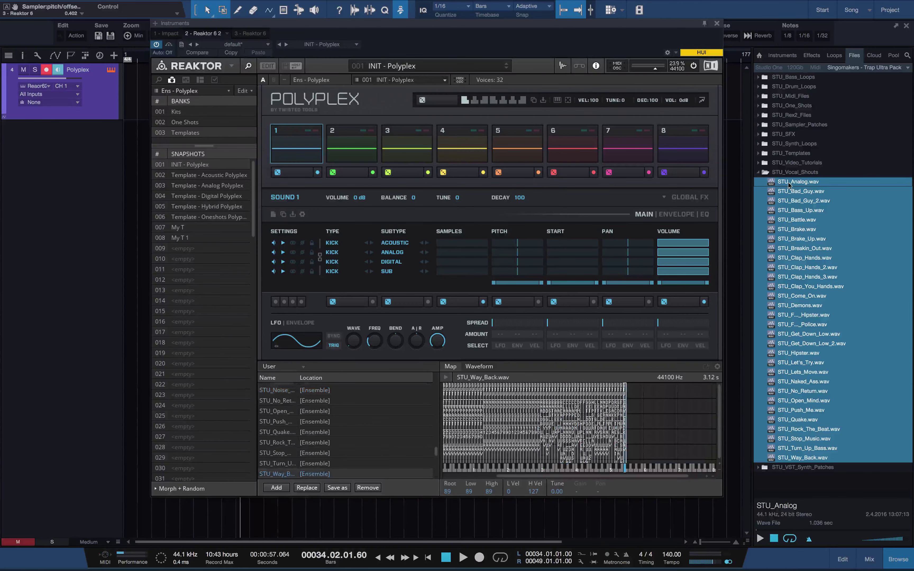
Add samples STU_Up_01 to STU_Up_20 from STU_SFX/STU_Up_FX to the User map, following the vocal shouts
left_click(759, 172)
left_click(759, 134)
left_click(764, 182)
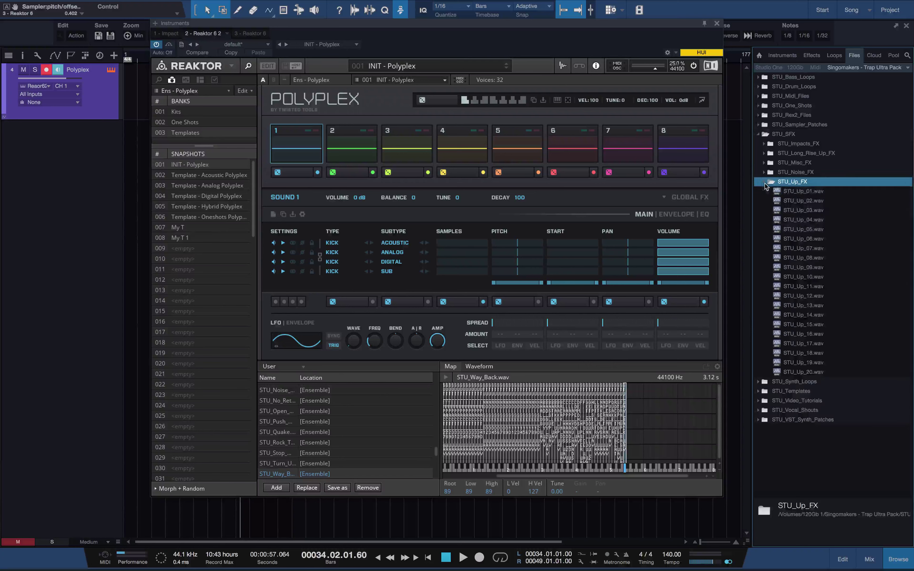
left_click(803, 191)
left_click(803, 372, "shift")
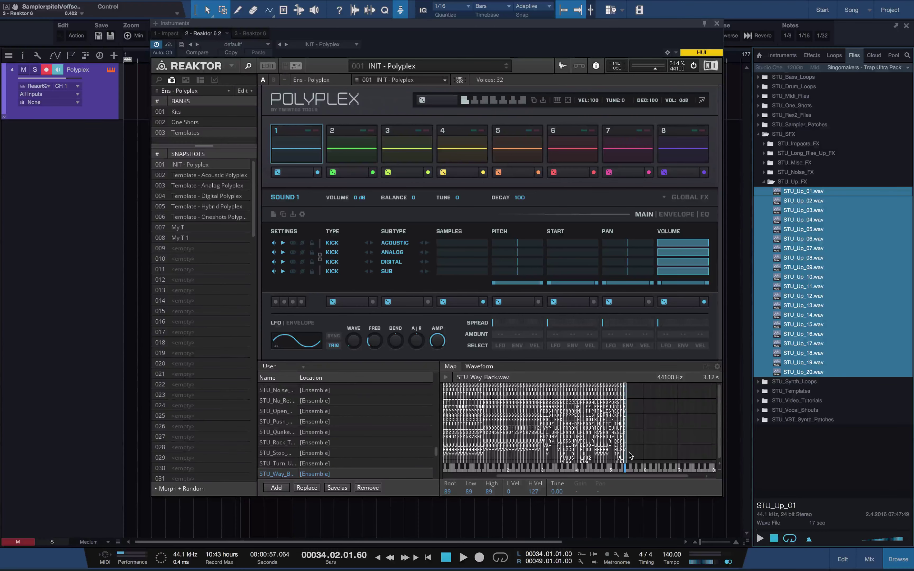
left_click_drag(629, 456, 628, 464)
left_click(763, 182)
left_click(758, 133)
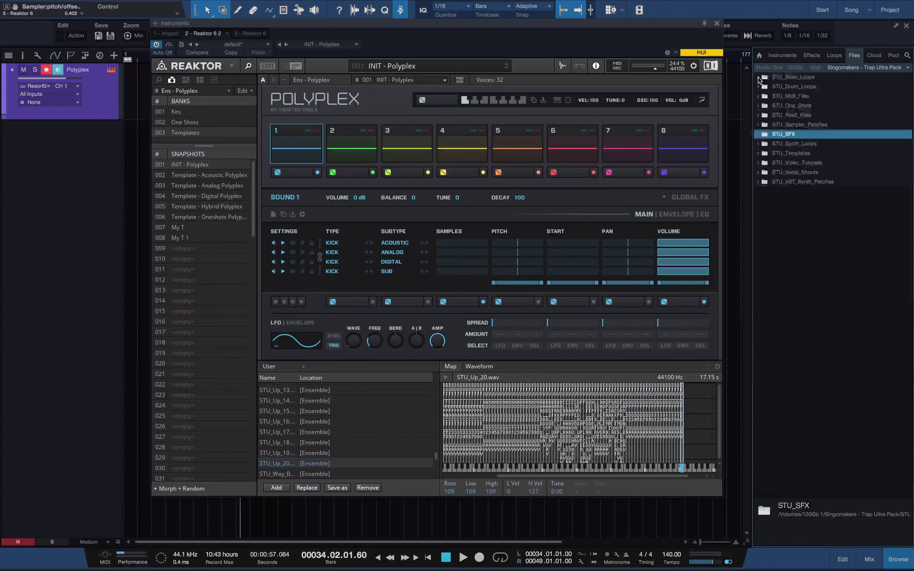
Add all samples of the STU_Bass_Loops folder to the end of the User map and collapse the folder
left_click(759, 77)
left_click(812, 86)
scroll(812, 227, "down", 15)
left_click(812, 360, "shift")
left_click_drag(812, 350, 686, 447)
scroll(812, 226, "up", 15)
left_click(759, 76)
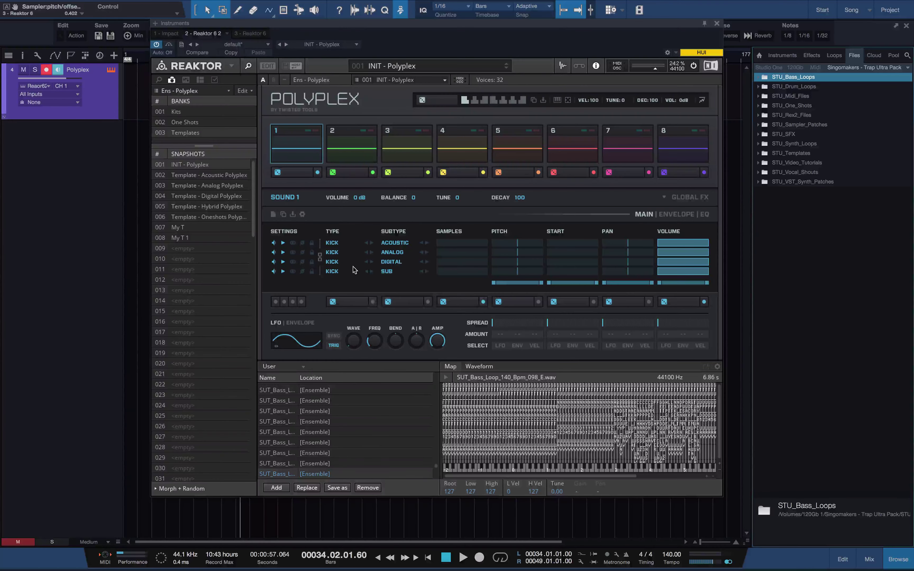
Show Sound 1's extra settings and include User samples in type randomization
mouse_move(353, 267)
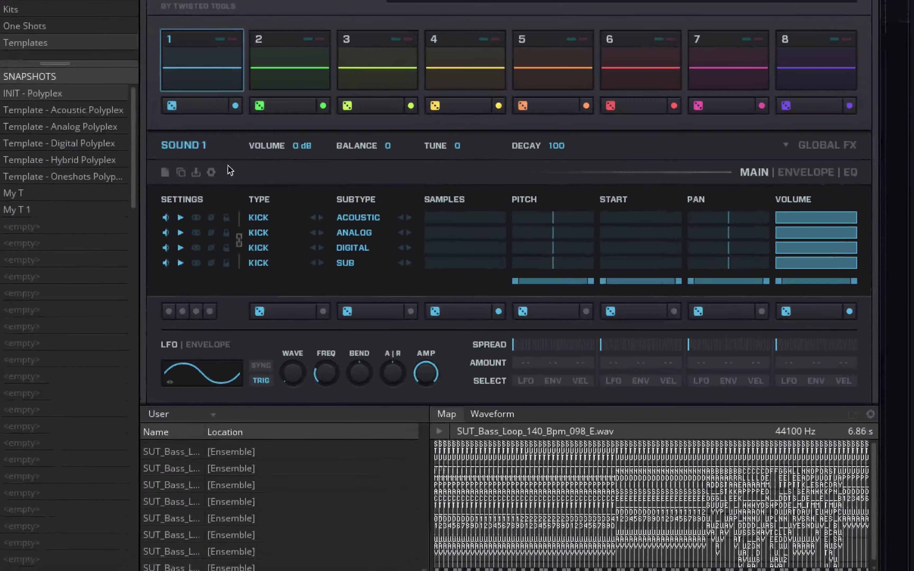
left_click(302, 214)
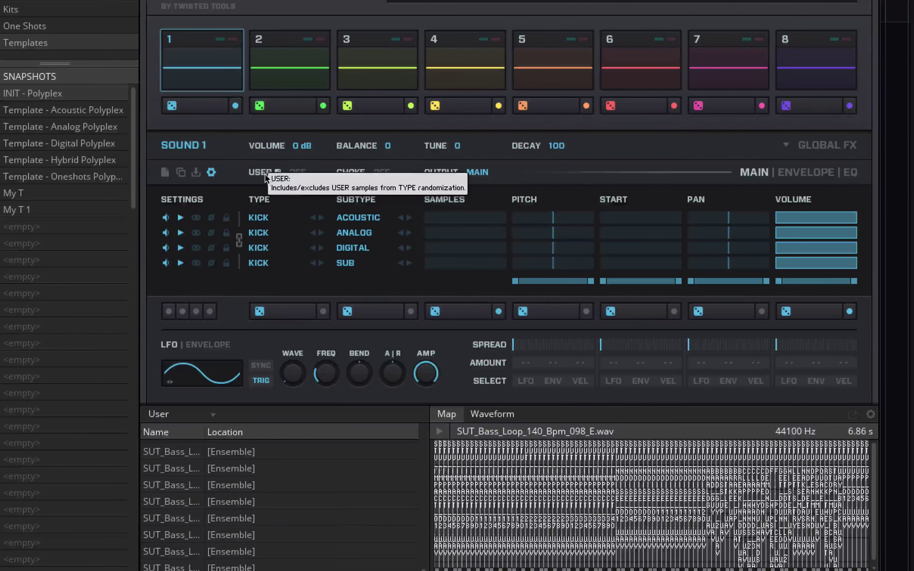
left_click(296, 172)
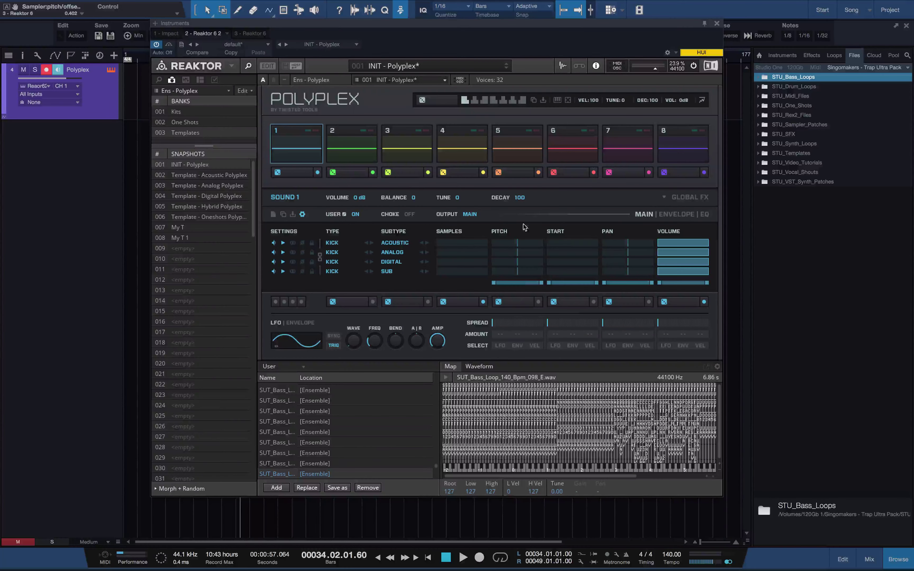
Set the sample type of all four Sound 1 layers to User
left_click(366, 243)
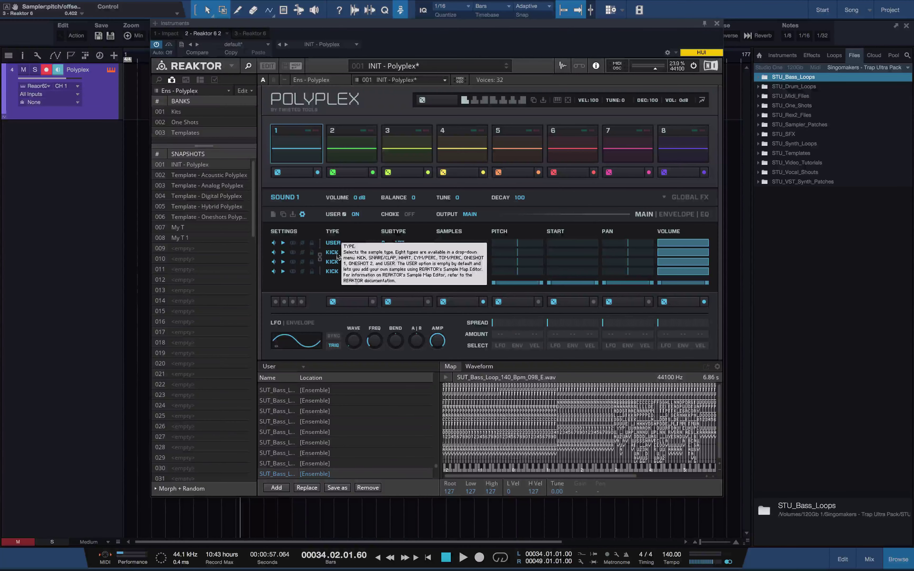
left_click(365, 252)
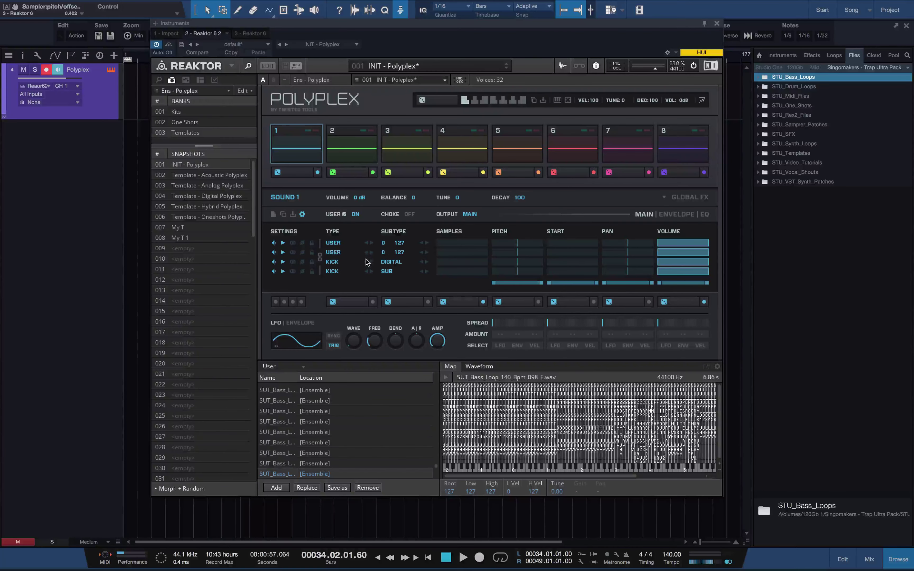
left_click(366, 259)
left_click(366, 270)
Randomize the whole kit and audition the new sound on pad 1
left_click(434, 102)
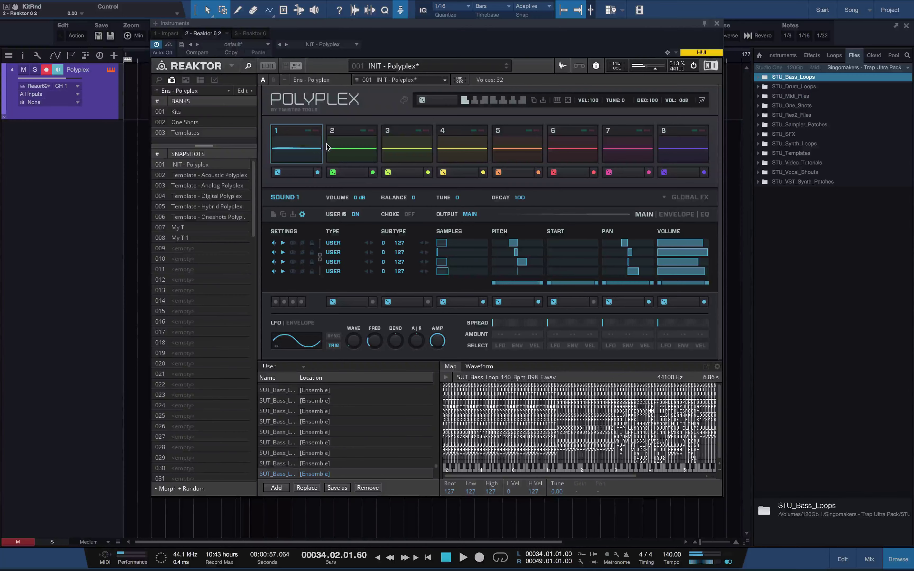
left_click(310, 153)
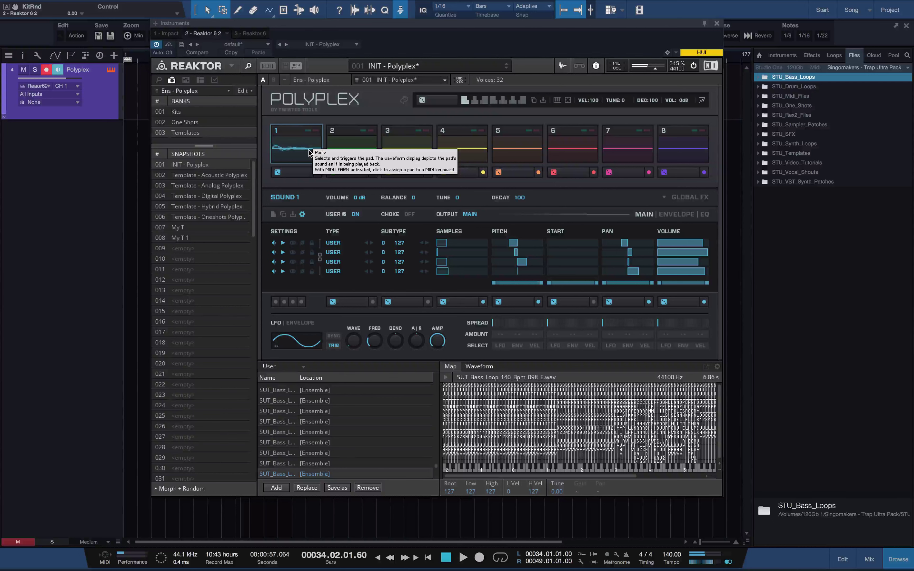
left_click(310, 152)
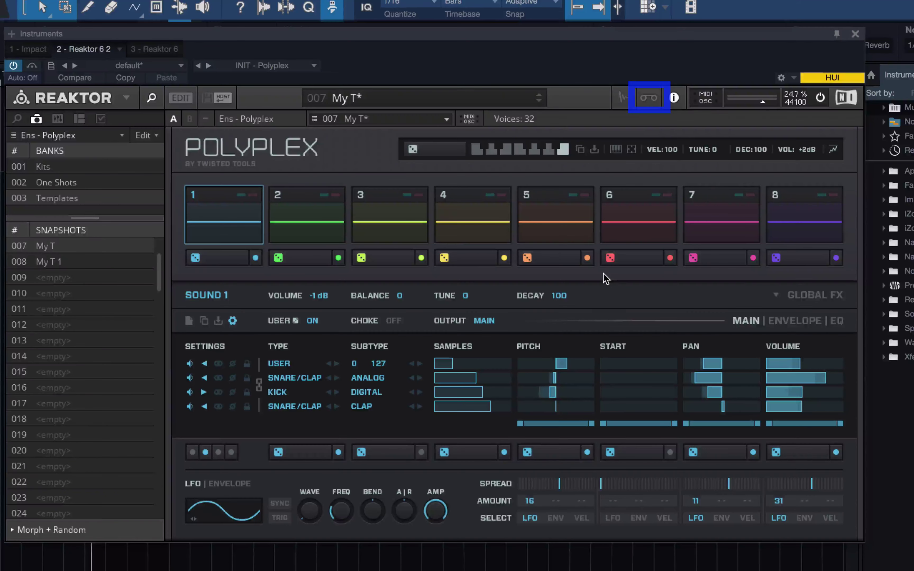
Show the audio player and recorder, and set Record Start By to Note On in the recorder settings
left_click(648, 98)
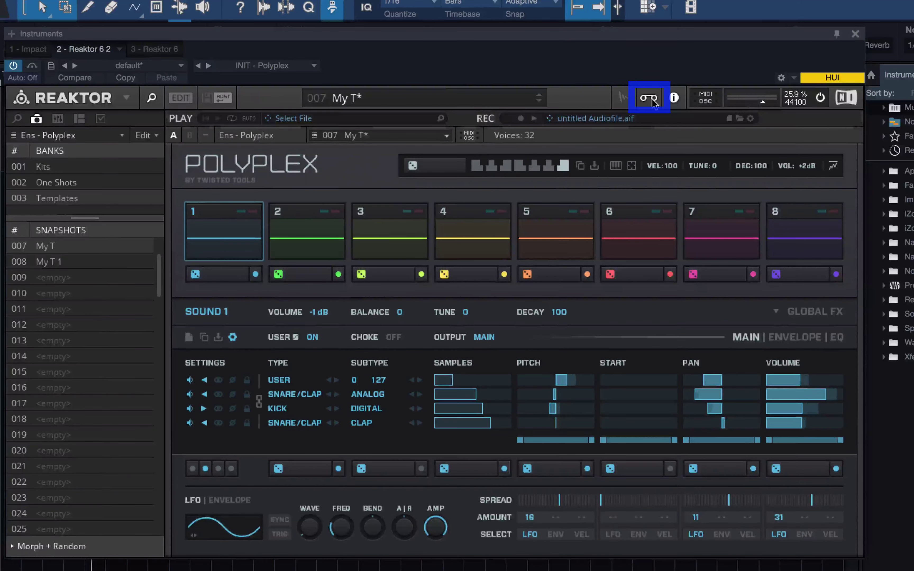
left_click(751, 118)
left_click(510, 391)
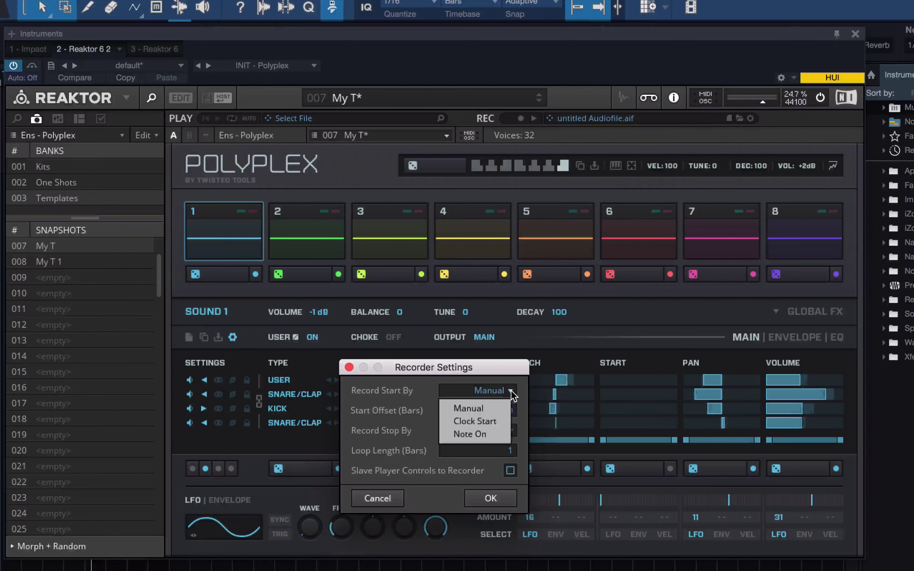
left_click(496, 434)
left_click(489, 498)
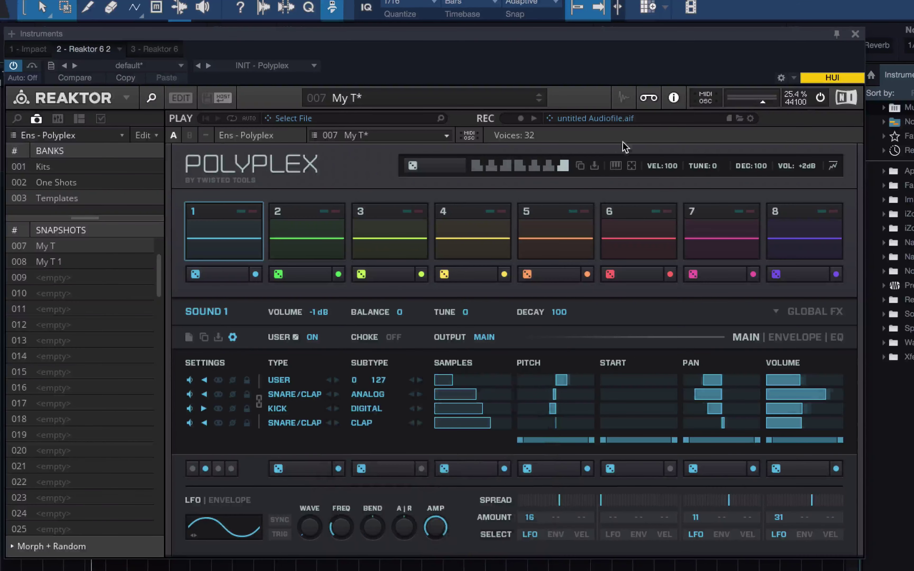
Create the recording file untitled Audiofile.aif on the desktop (Рабочий стол)
left_click(739, 119)
left_click(242, 314)
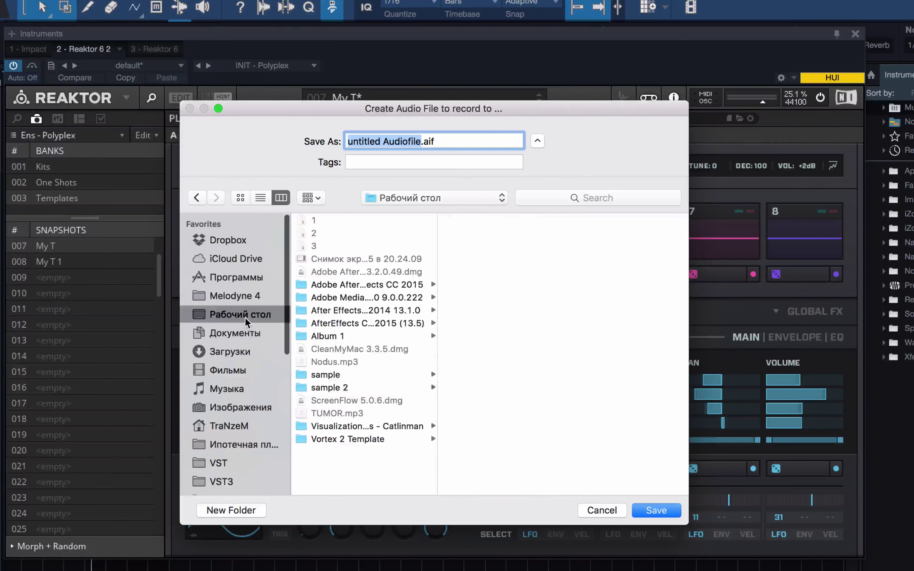
left_click(657, 510)
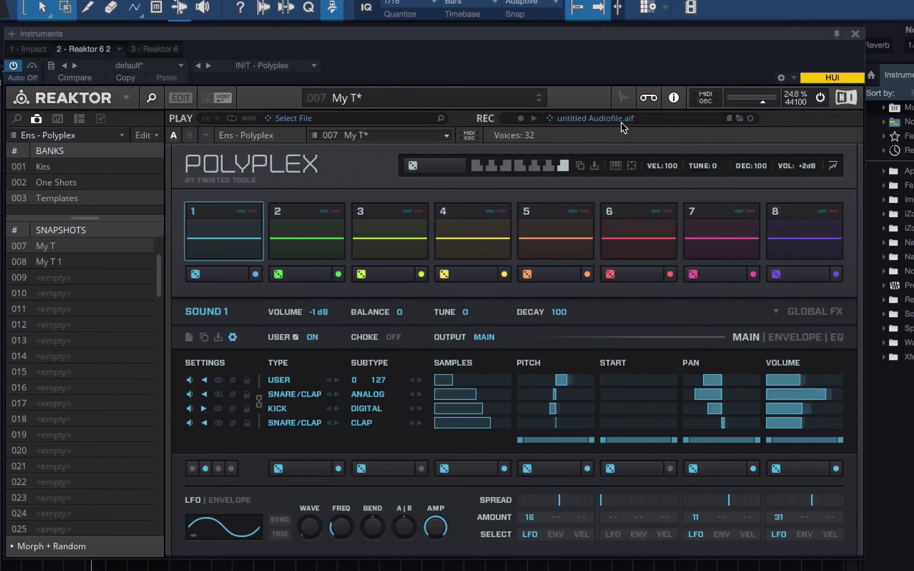
Arm the recorder, record a short take into untitled Audiofile.aif and stop it
left_click(520, 119)
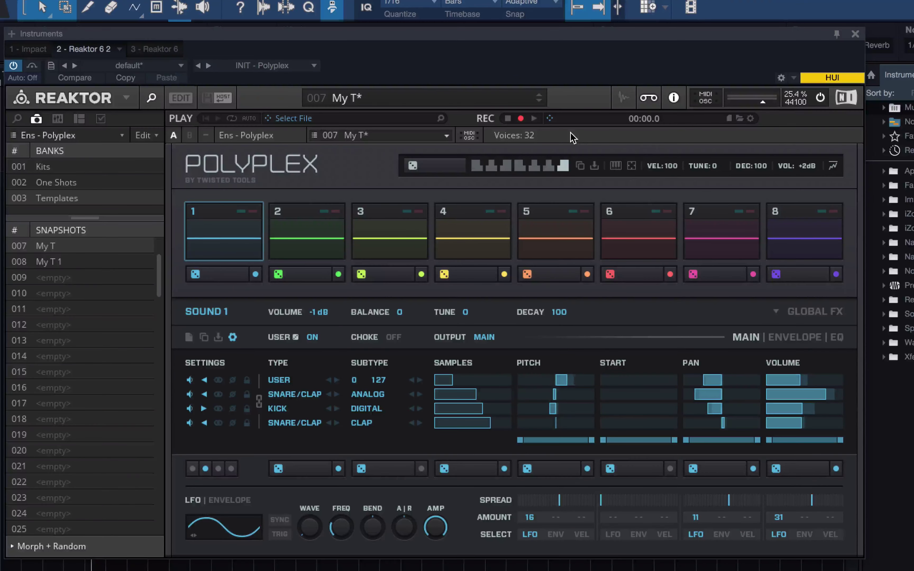
key("space")
left_click(508, 118)
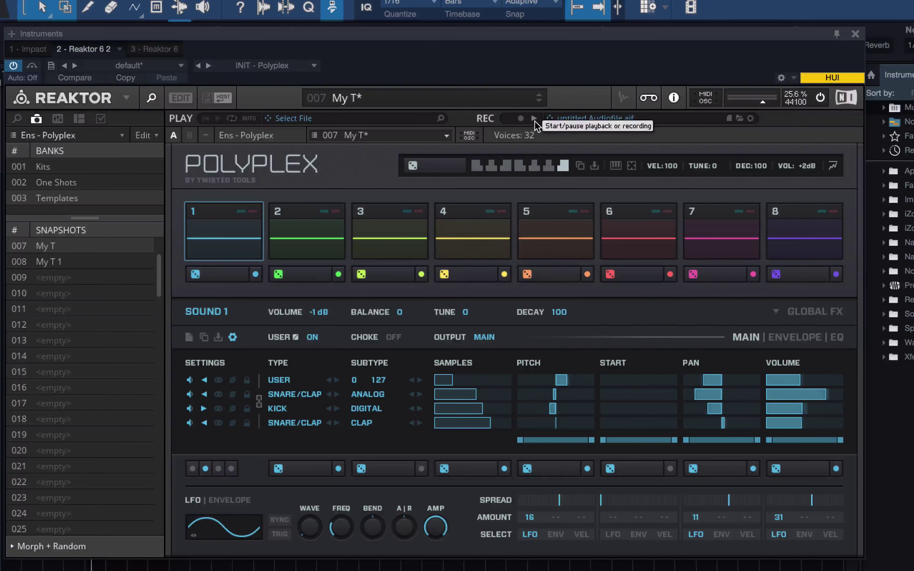